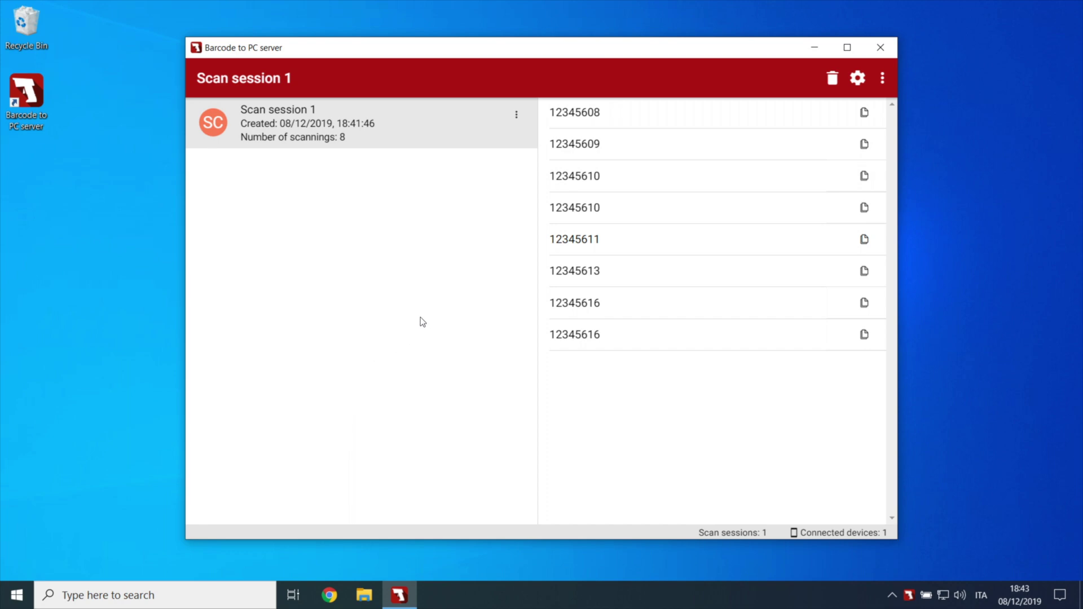
Export Scan session 1 as a CSV file named 'Scan session 1' to the Desktop
{"action": "left_click", "coordinate": [516, 114]}
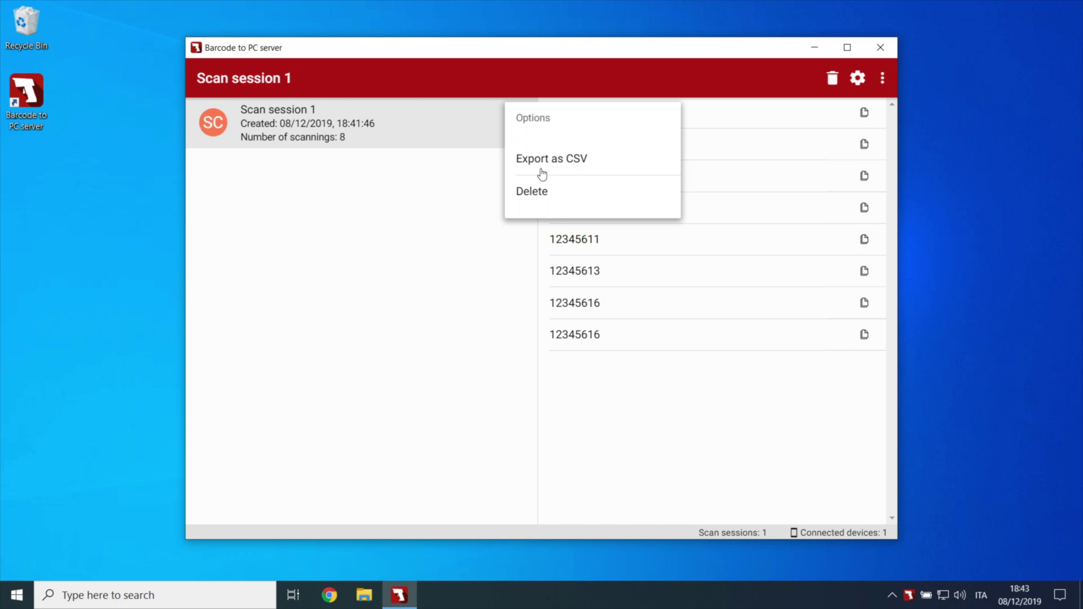
{"action": "left_click", "coordinate": [579, 169]}
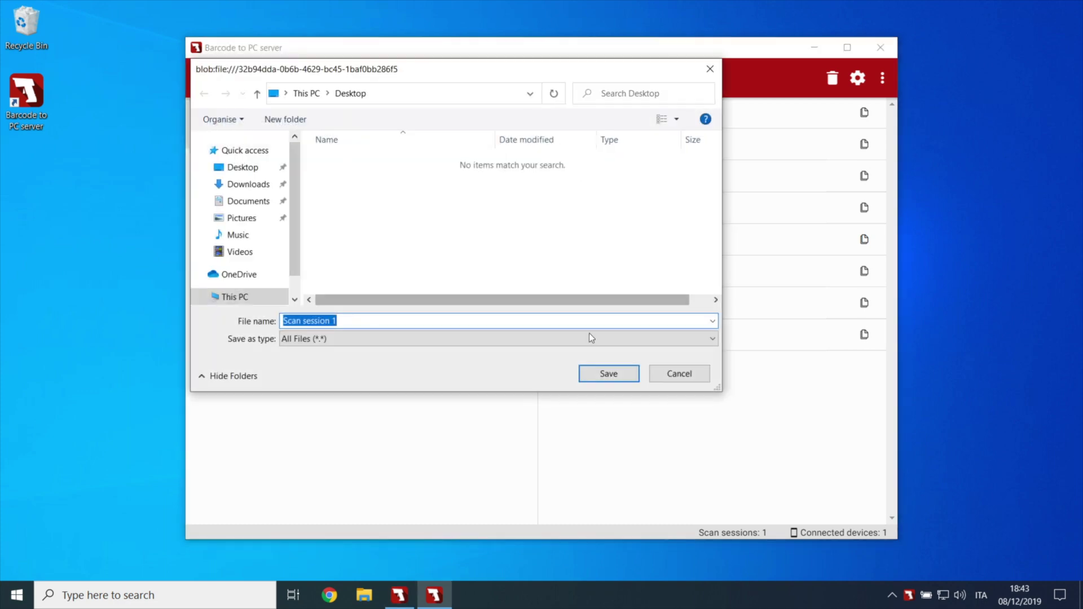
{"action": "left_click", "coordinate": [605, 374]}
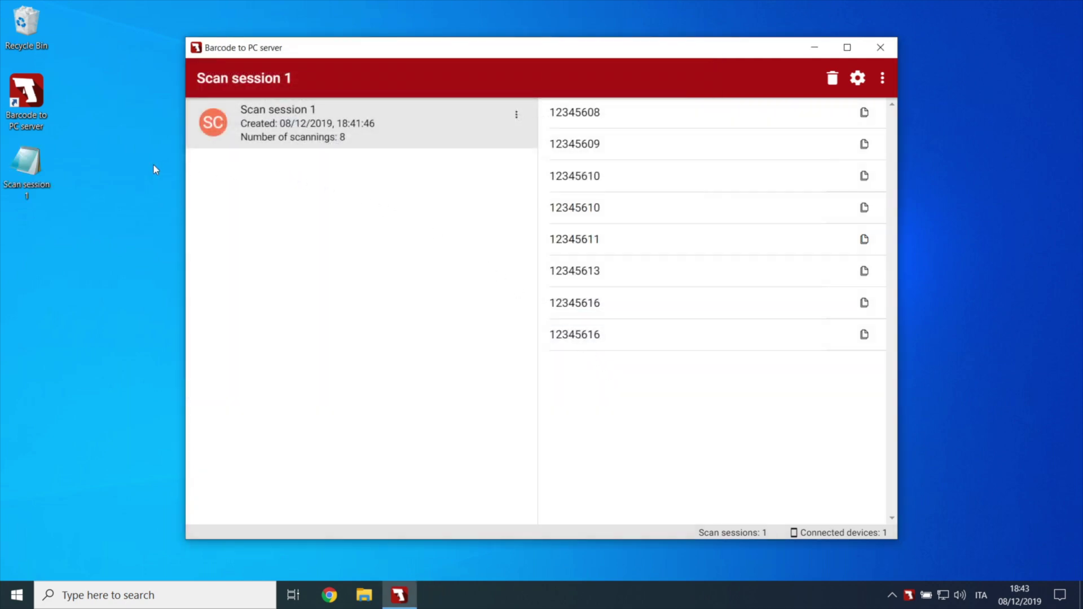
{"action": "double_click", "coordinate": [44, 162]}
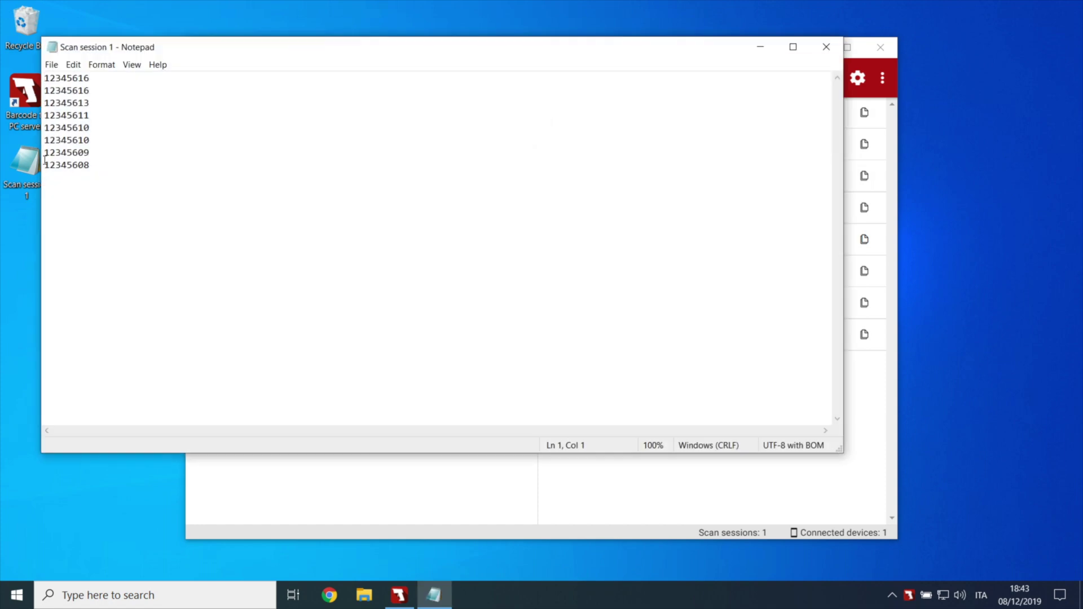
{"action": "scroll", "coordinate": [59, 165], "scroll_direction": "up", "scroll_amount": 4}
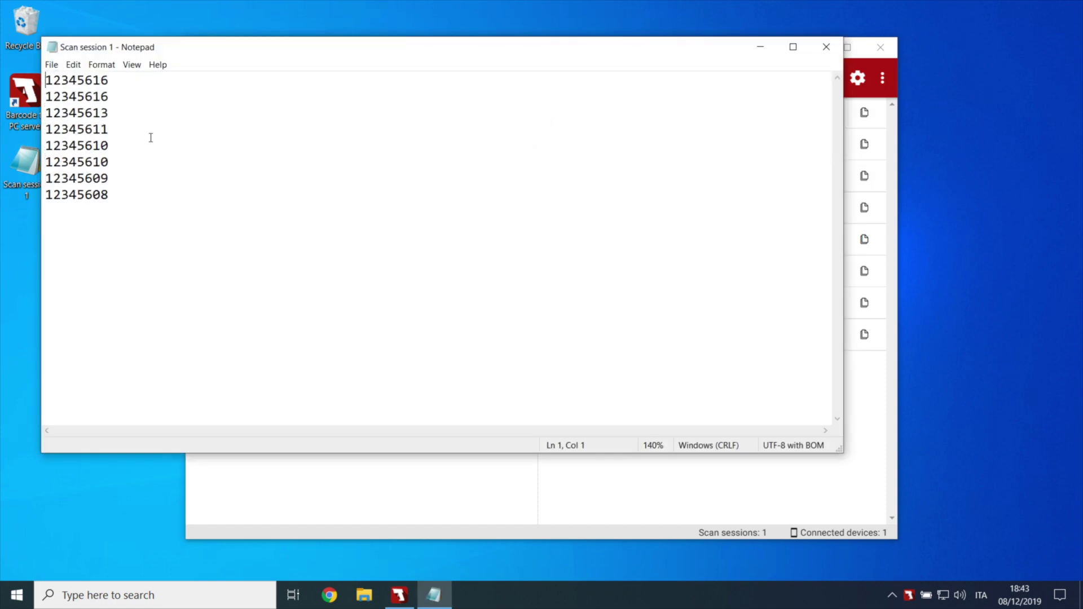
{"action": "left_click", "coordinate": [828, 50]}
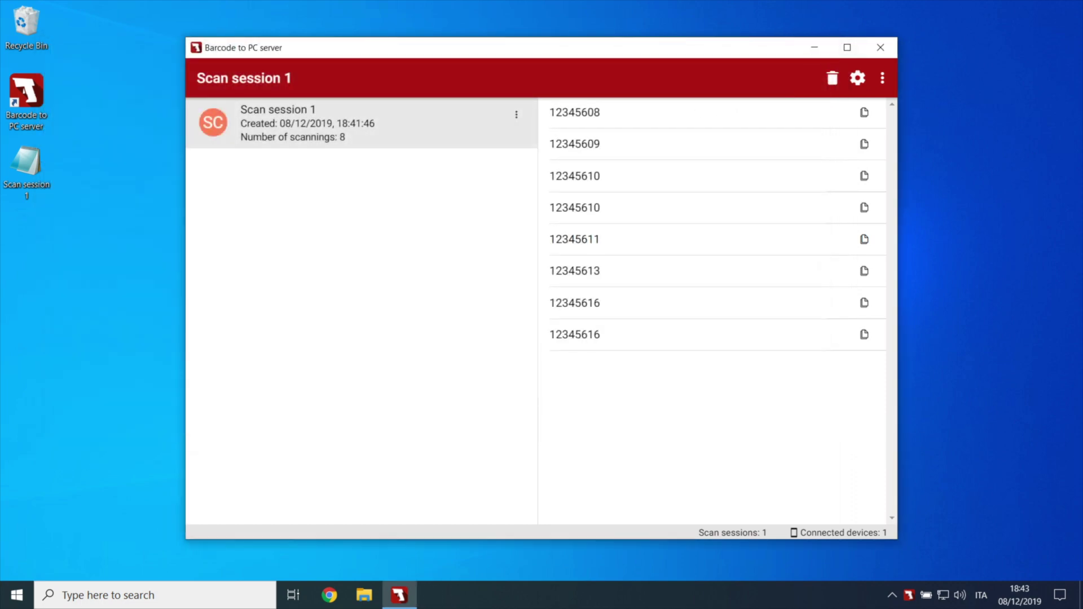
In the server settings, enable appending scans to a .csv file
{"action": "left_click", "coordinate": [994, 147]}
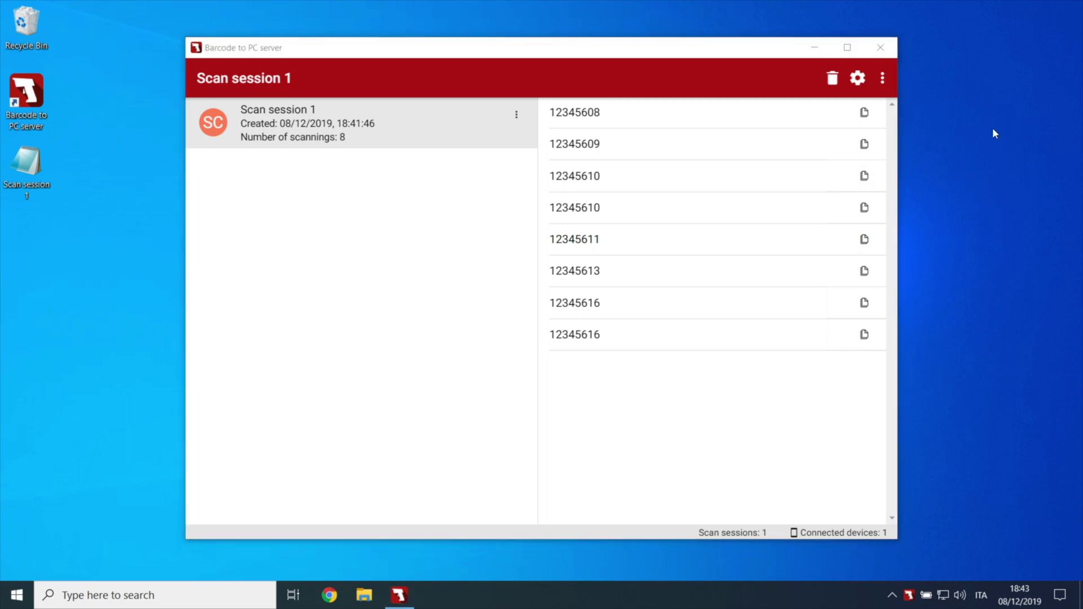
{"action": "left_click", "coordinate": [857, 78]}
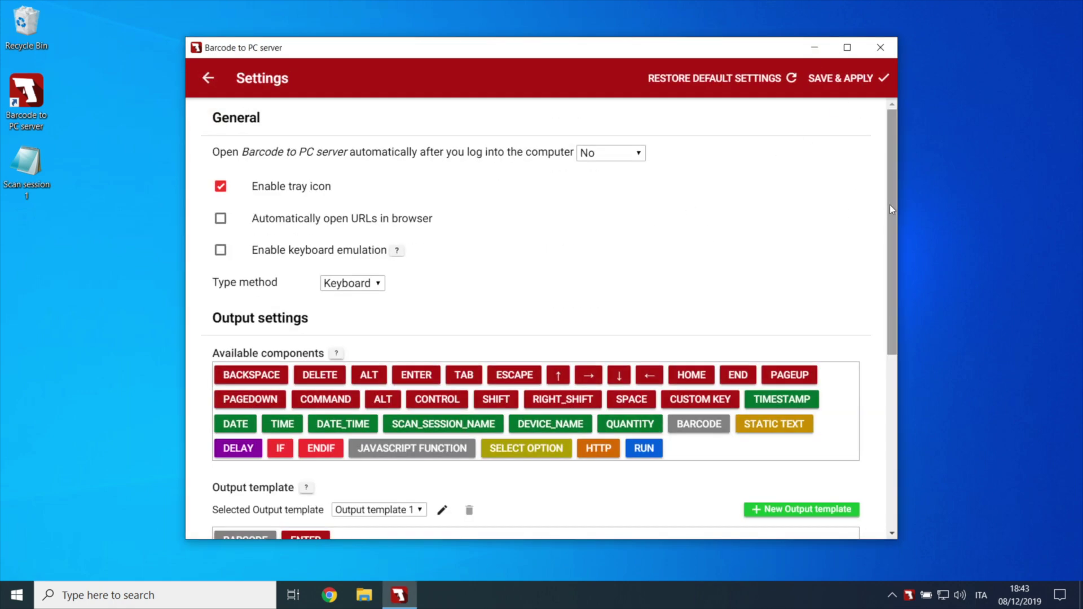
{"action": "left_click_drag", "start_coordinate": [889, 205], "coordinate": [886, 366]}
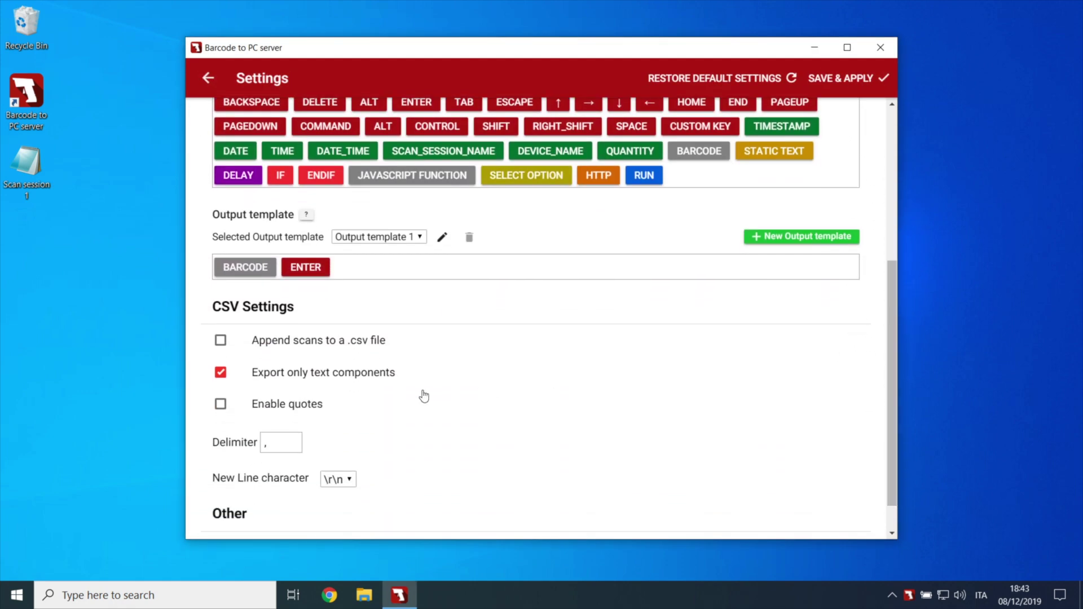
{"action": "left_click", "coordinate": [351, 341]}
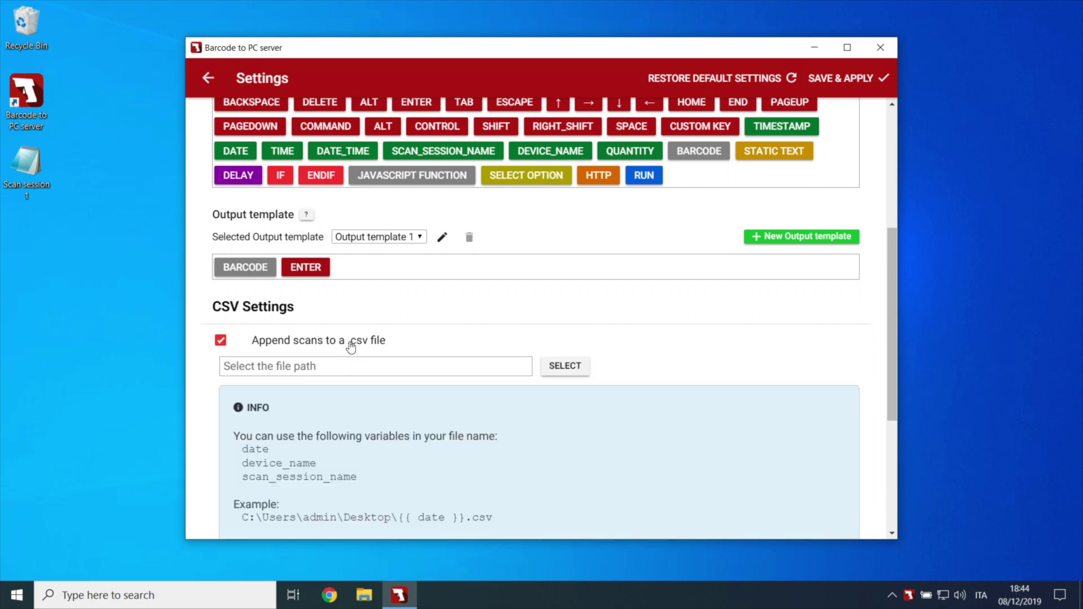
Set the CSV target to a new myscans.csv on the Desktop, using the All Files type
{"action": "left_click", "coordinate": [575, 372]}
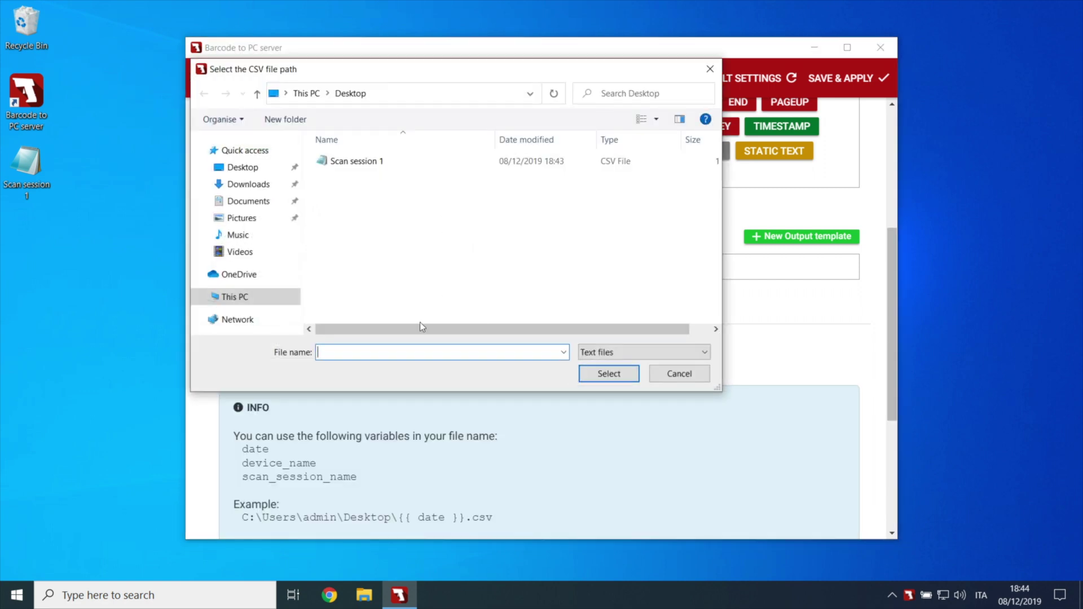
{"action": "type", "text": "myscans.csv"}
{"action": "left_click", "coordinate": [585, 354]}
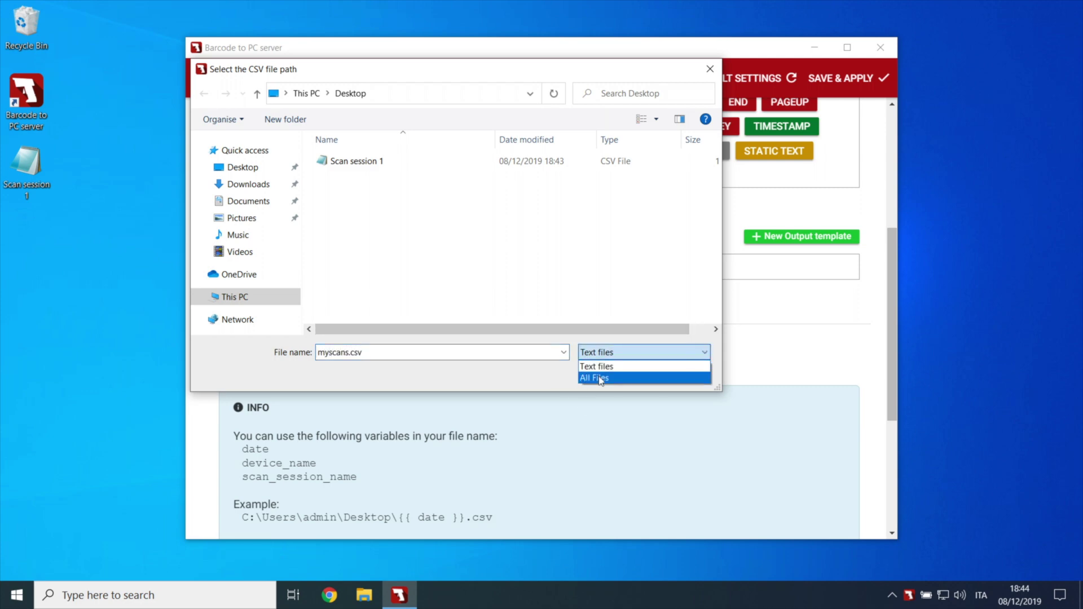
{"action": "double_click", "coordinate": [598, 376]}
{"action": "key", "text": "Escape"}
{"action": "left_click", "coordinate": [607, 372]}
{"action": "left_click", "coordinate": [578, 311]}
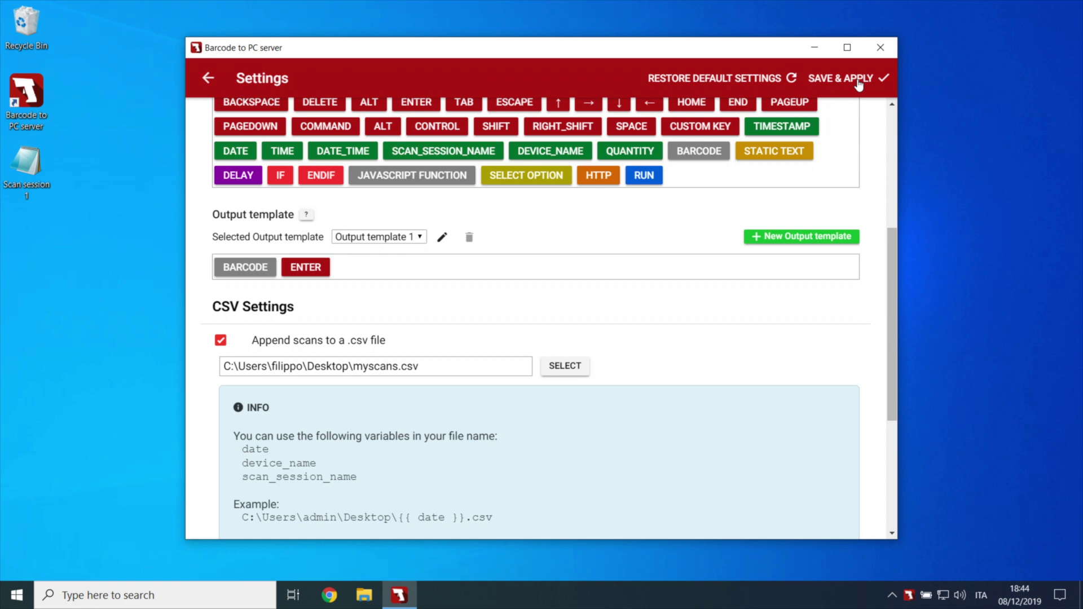
Go back to the scan sessions and open myscans from the desktop to confirm barcode 01234565 was written
{"action": "left_click", "coordinate": [206, 80]}
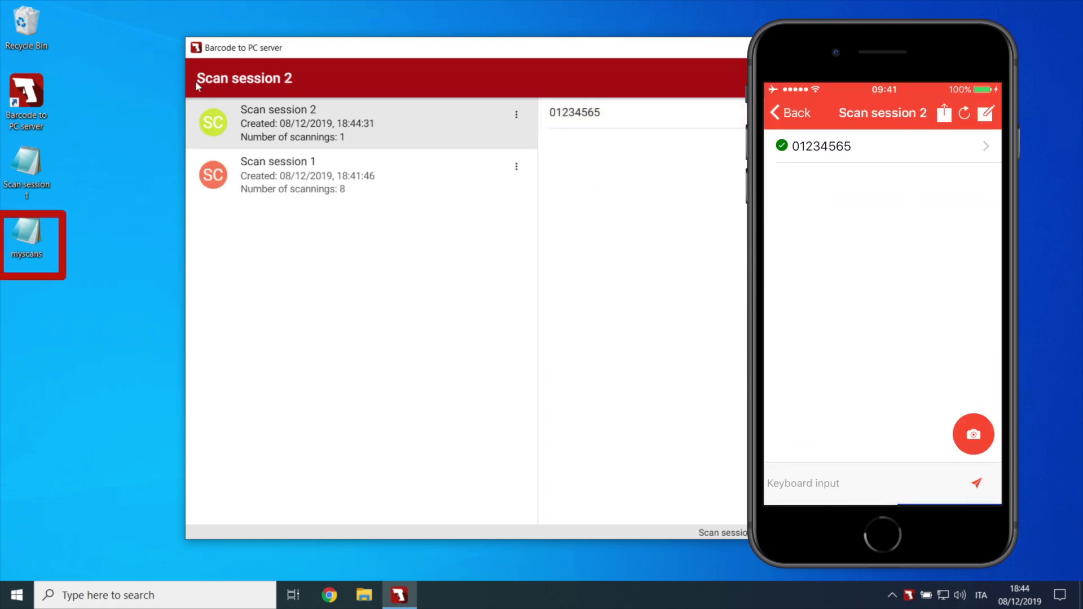
{"action": "double_click", "coordinate": [23, 236]}
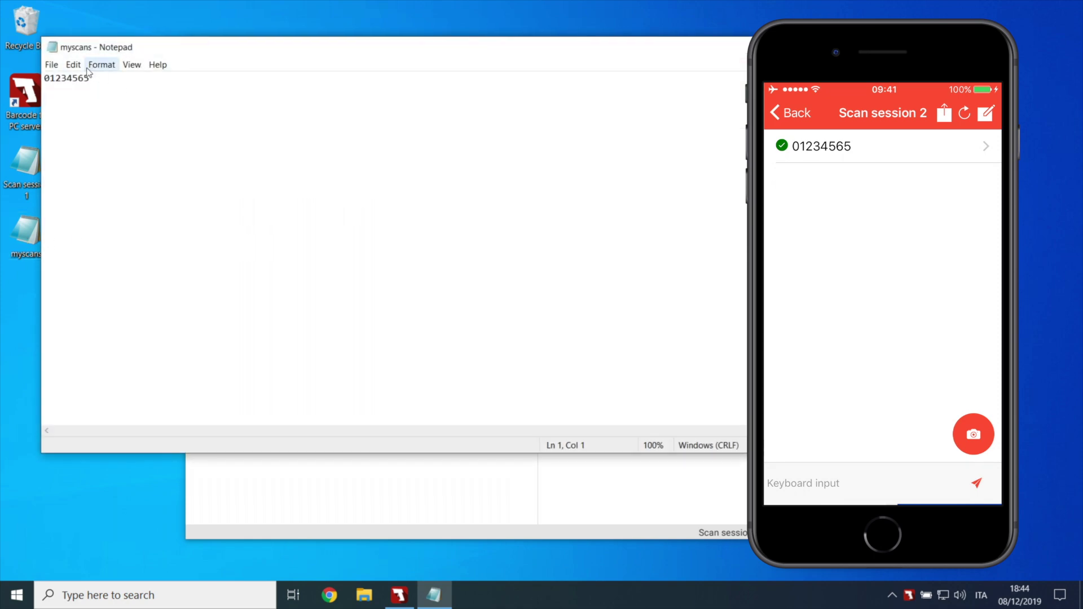
{"action": "scroll", "coordinate": [87, 72], "scroll_direction": "up", "scroll_amount": 5}
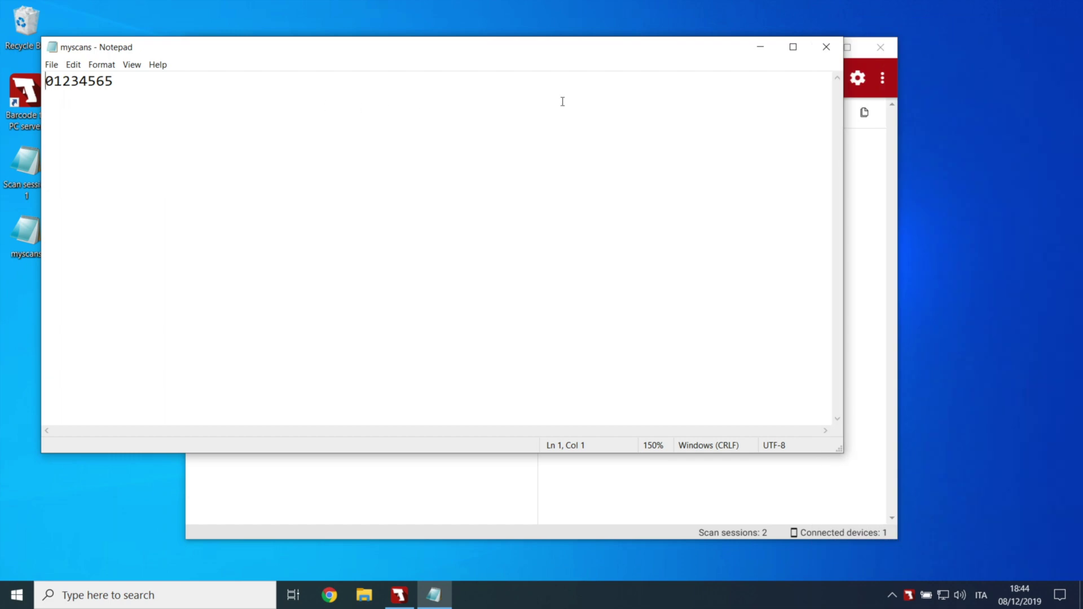
Replace all text in myscans with the header line 'ProductID,TrackingNO'
{"action": "left_click", "coordinate": [823, 47]}
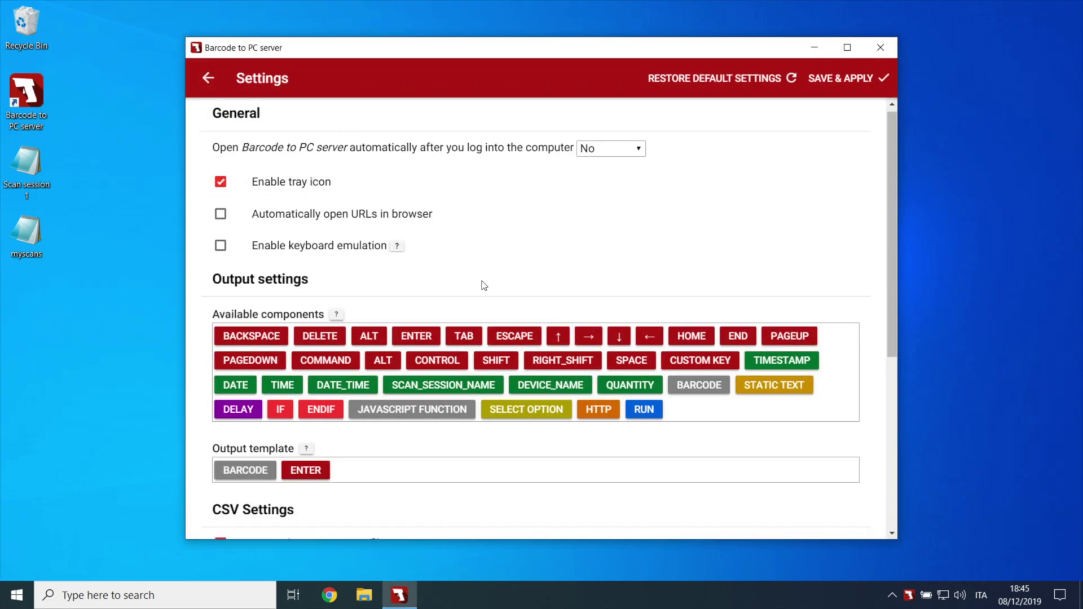
{"action": "scroll", "coordinate": [480, 282], "scroll_direction": "down", "scroll_amount": 4}
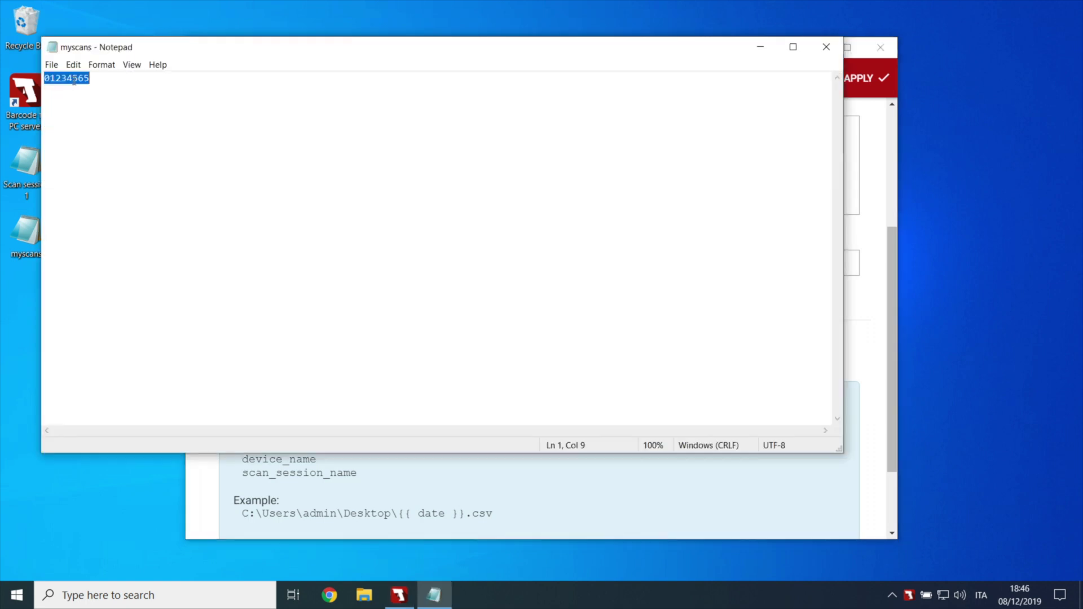
{"action": "key", "text": "BackSpace"}
{"action": "type", "text": "ProductID"}
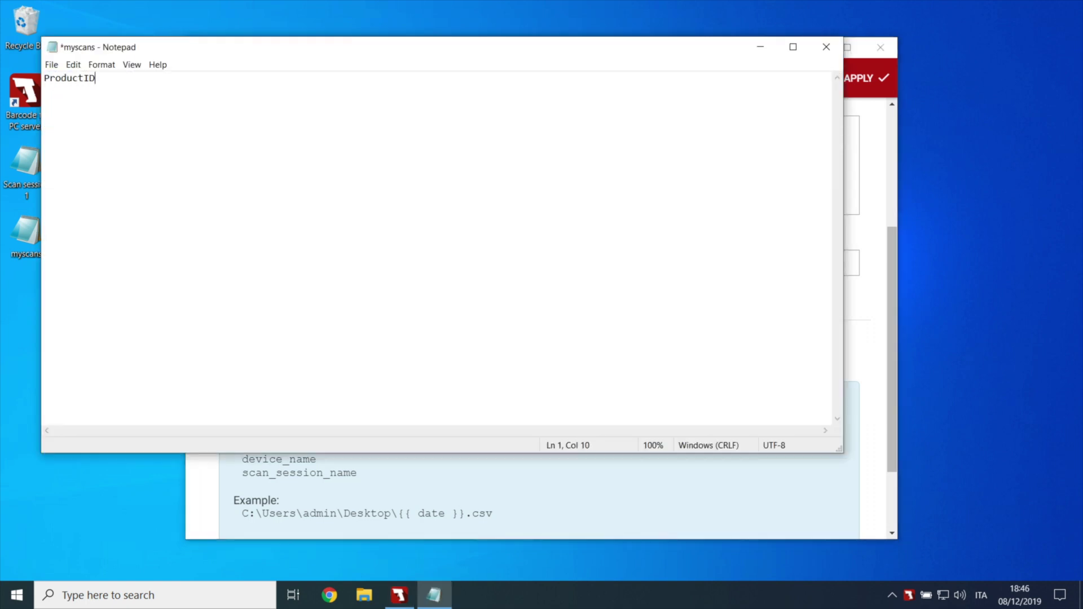
{"action": "type", "text": ",TrackingNO"}
Save the header in myscans.csv and insert TAB into the output template before ENTER
{"action": "left_click", "coordinate": [826, 47]}
{"action": "left_click", "coordinate": [505, 307]}
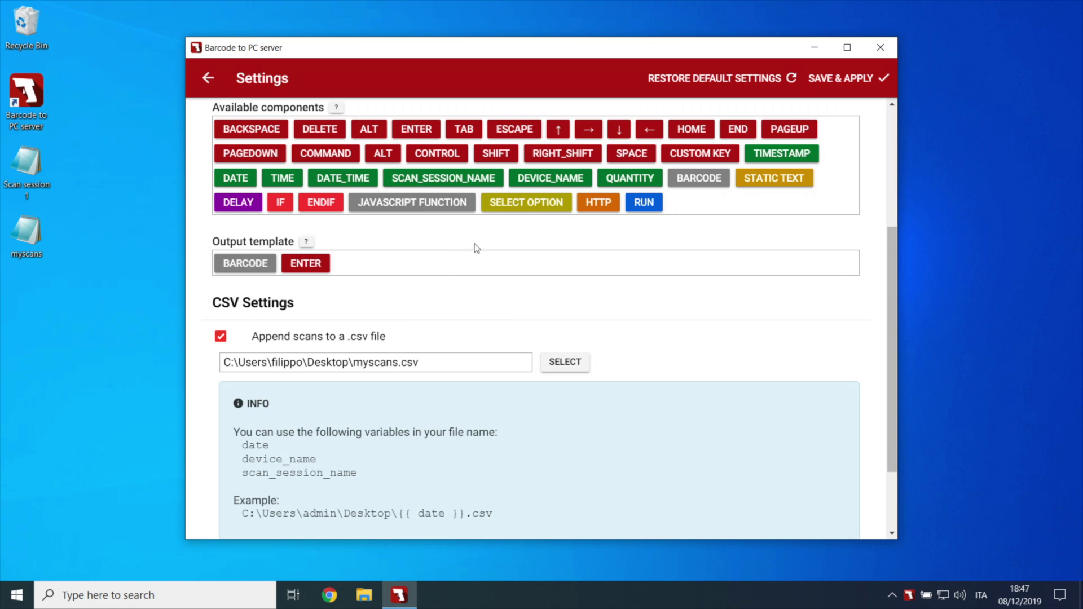
{"action": "left_click", "coordinate": [467, 129]}
{"action": "left_click_drag", "start_coordinate": [467, 129], "coordinate": [336, 264]}
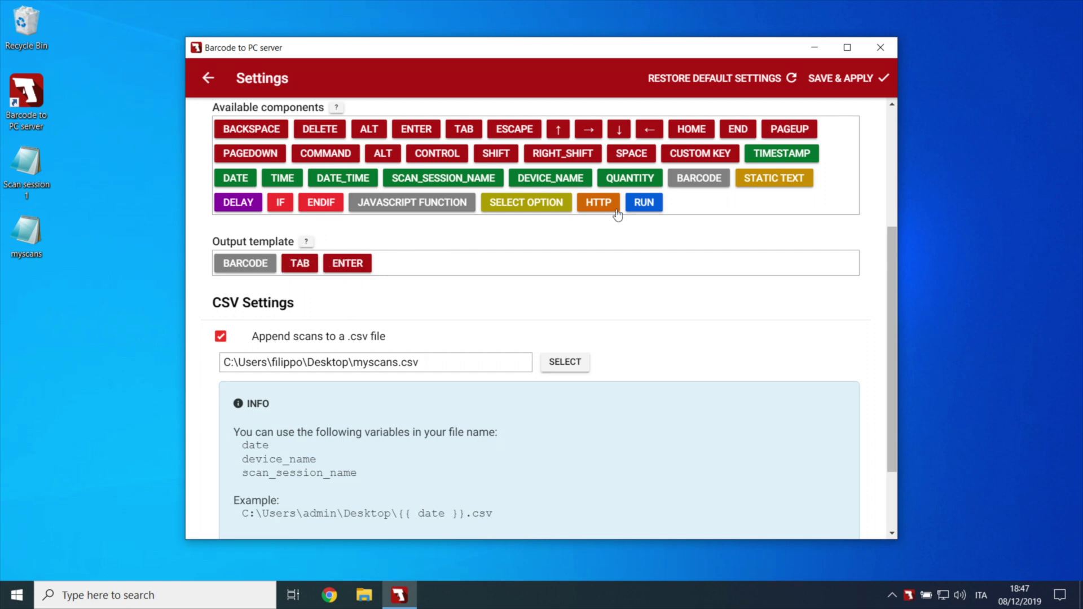
Add a second BARCODE after TAB and apply the BARCODE, TAB, BARCODE, ENTER template
{"action": "left_click_drag", "start_coordinate": [700, 180], "coordinate": [350, 266]}
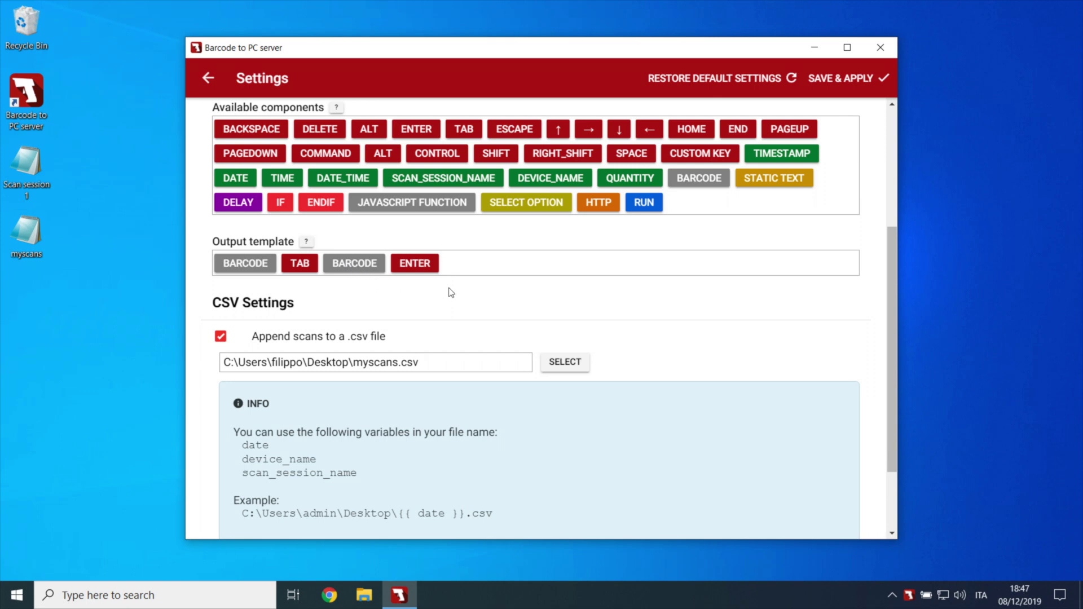
{"action": "left_click", "coordinate": [837, 86]}
{"action": "left_click", "coordinate": [197, 72]}
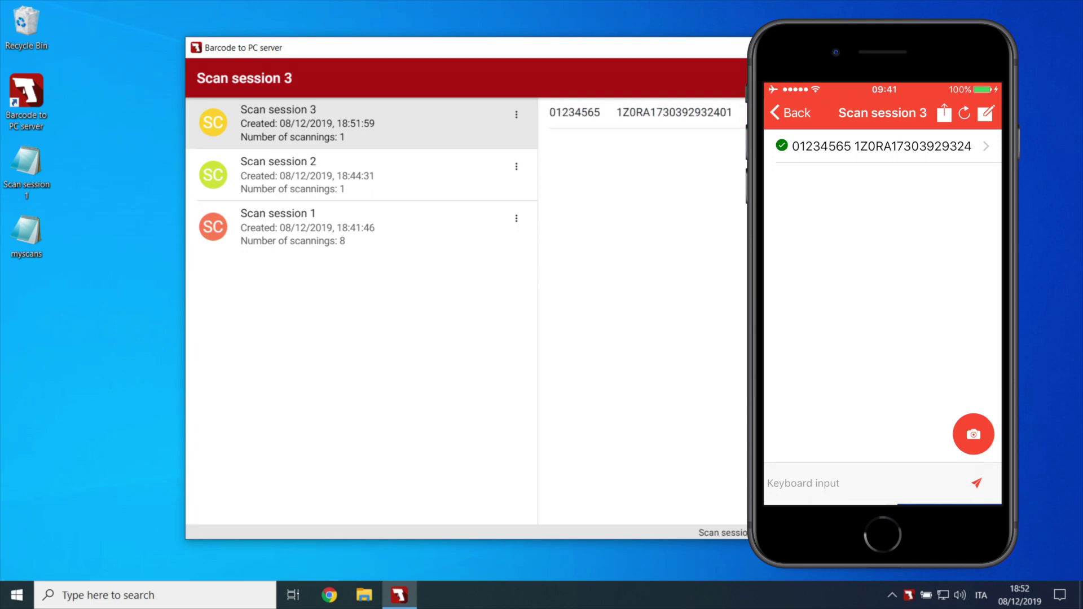
{"action": "left_click", "coordinate": [16, 237]}
{"action": "double_click", "coordinate": [16, 237]}
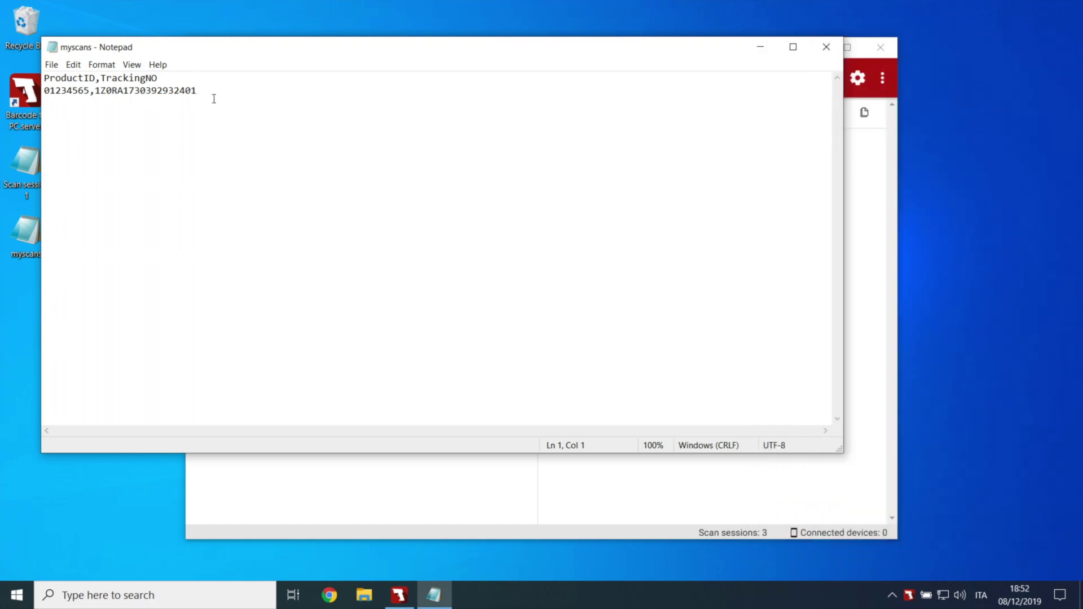
{"action": "left_click", "coordinate": [826, 51]}
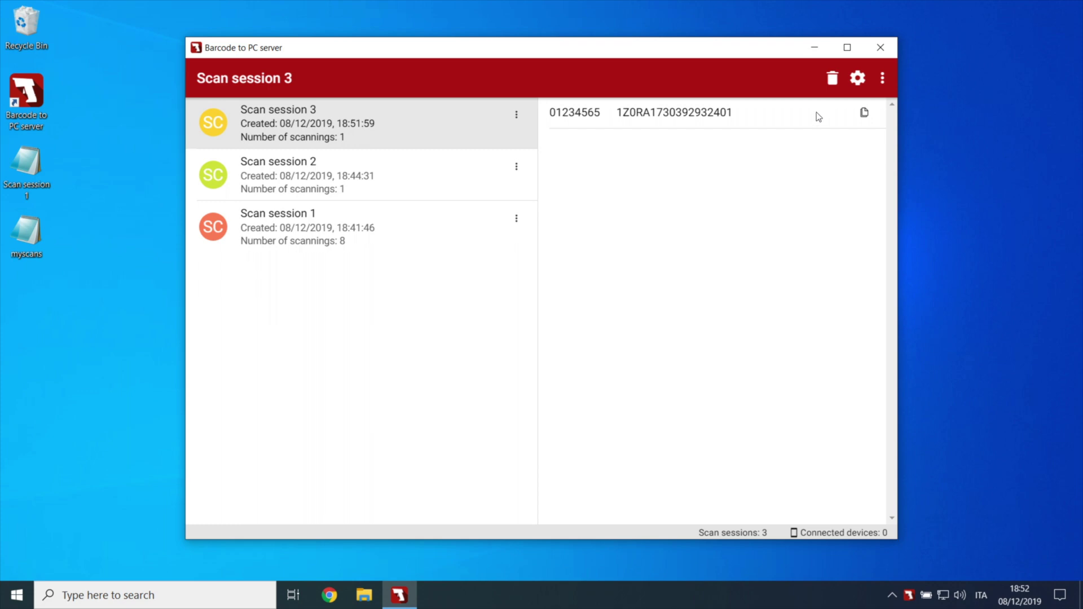
In CSV Settings, replace myscans in the file path with {{ date }}, giving {{ date }}.csv on the Desktop
{"action": "left_click", "coordinate": [855, 81]}
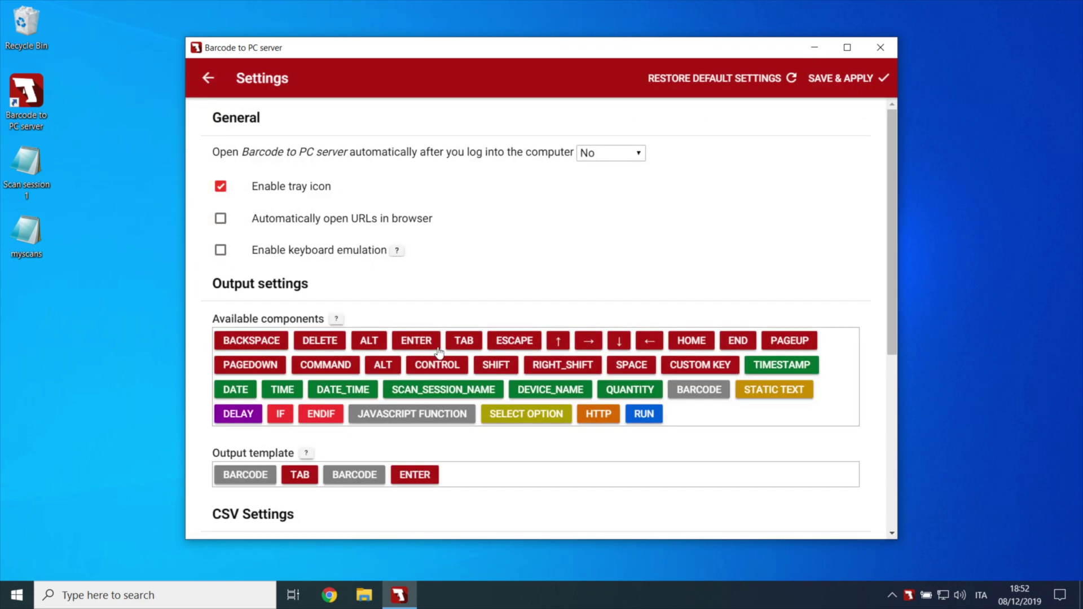
{"action": "scroll", "coordinate": [346, 391], "scroll_direction": "down", "scroll_amount": 1}
{"action": "scroll", "coordinate": [345, 390], "scroll_direction": "down", "scroll_amount": 5}
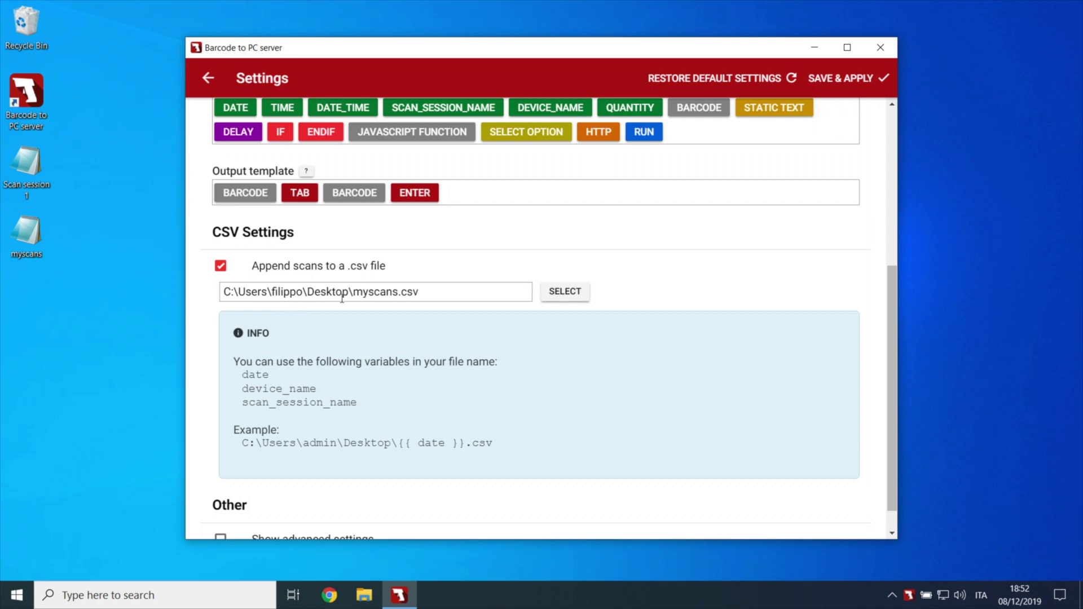
{"action": "double_click", "coordinate": [252, 375]}
{"action": "double_click", "coordinate": [380, 298]}
{"action": "type", "text": "{{ date }}"}
{"action": "left_click", "coordinate": [838, 83]}
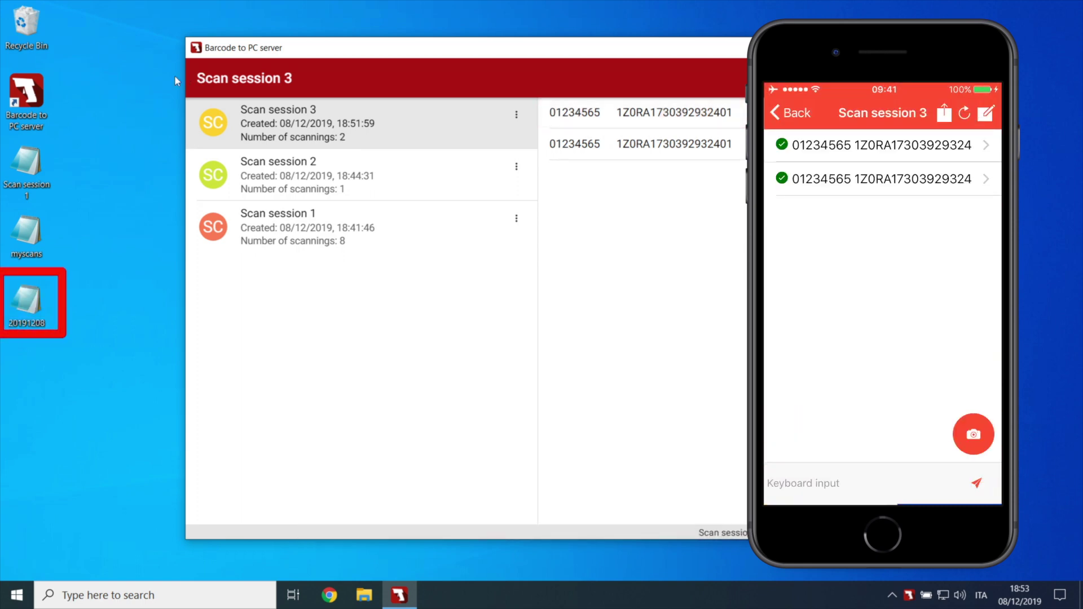
{"action": "double_click", "coordinate": [41, 328]}
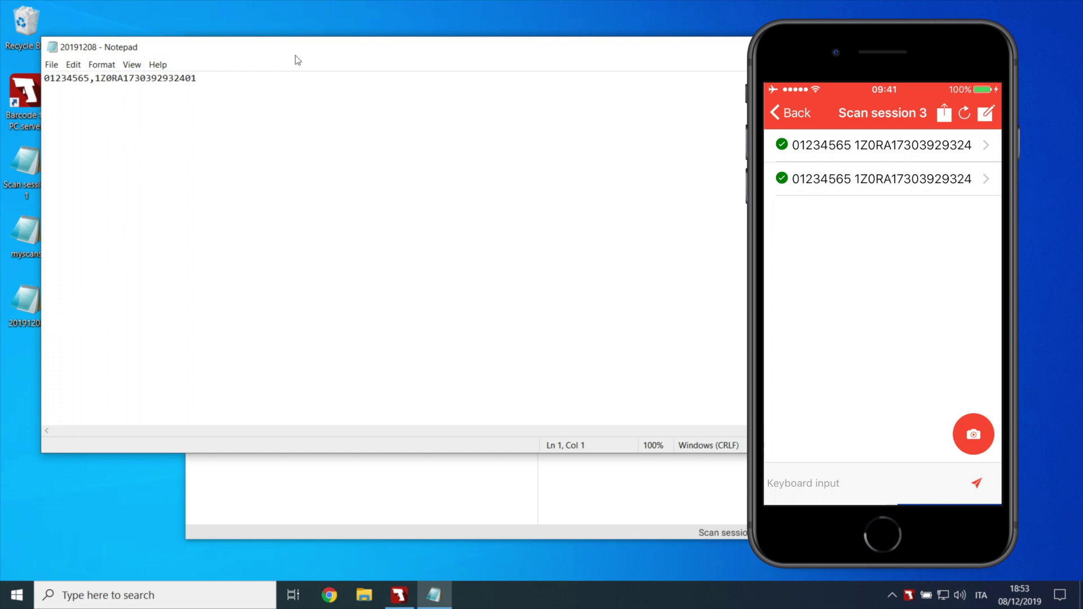
{"action": "key", "text": "alt+F4"}
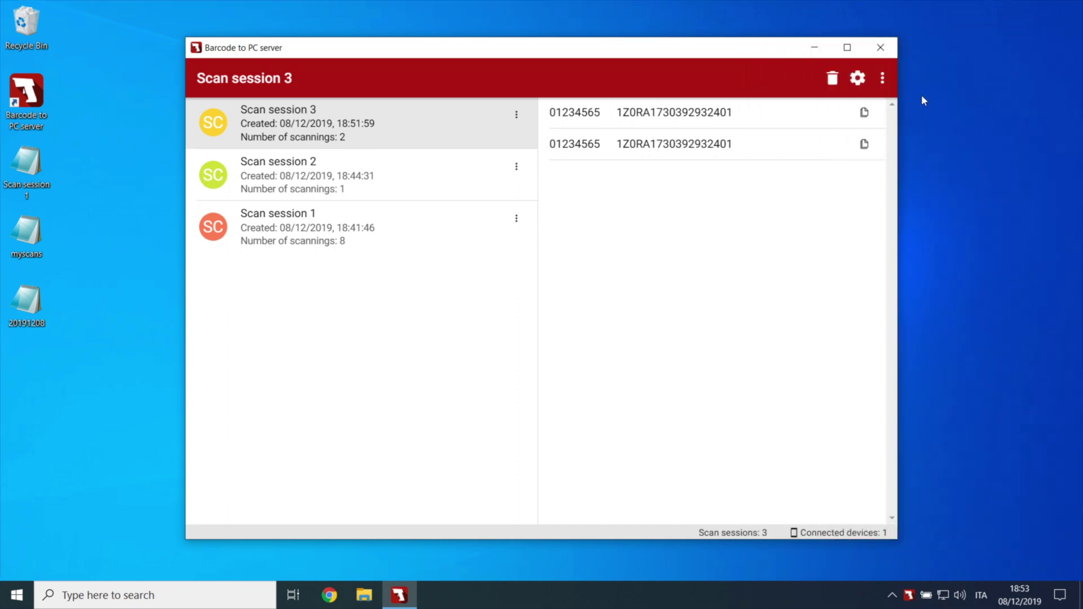
Copy device_name from the INFO box over date so the path reads {{ device_name }}.csv, and apply
{"action": "left_click", "coordinate": [857, 78]}
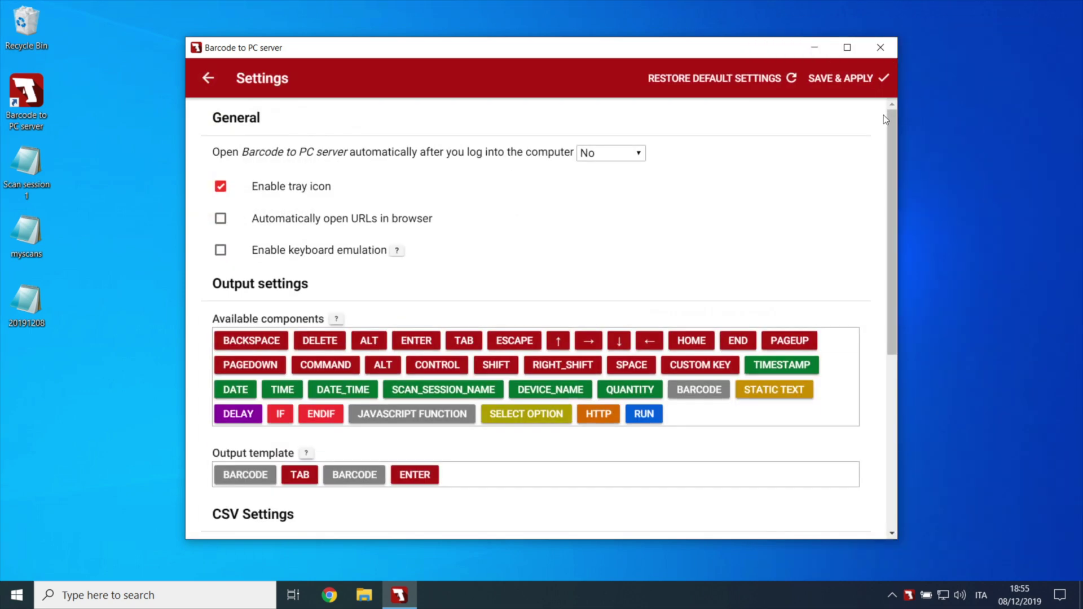
{"action": "left_click_drag", "start_coordinate": [888, 120], "coordinate": [884, 269]}
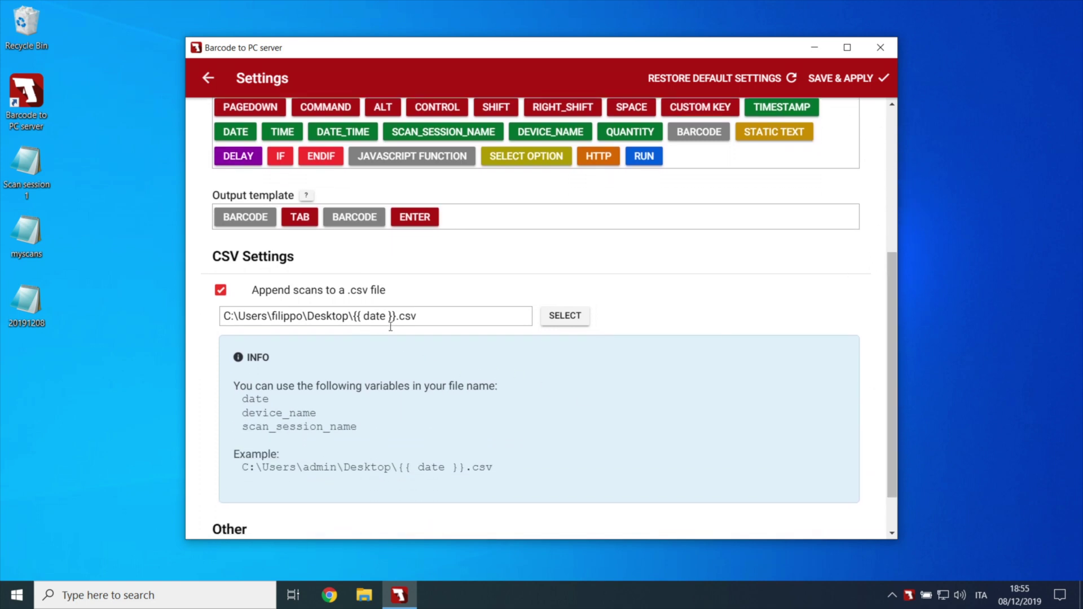
{"action": "double_click", "coordinate": [282, 412]}
{"action": "key", "text": "ctrl+c"}
{"action": "right_click", "coordinate": [283, 414]}
{"action": "left_click", "coordinate": [304, 423]}
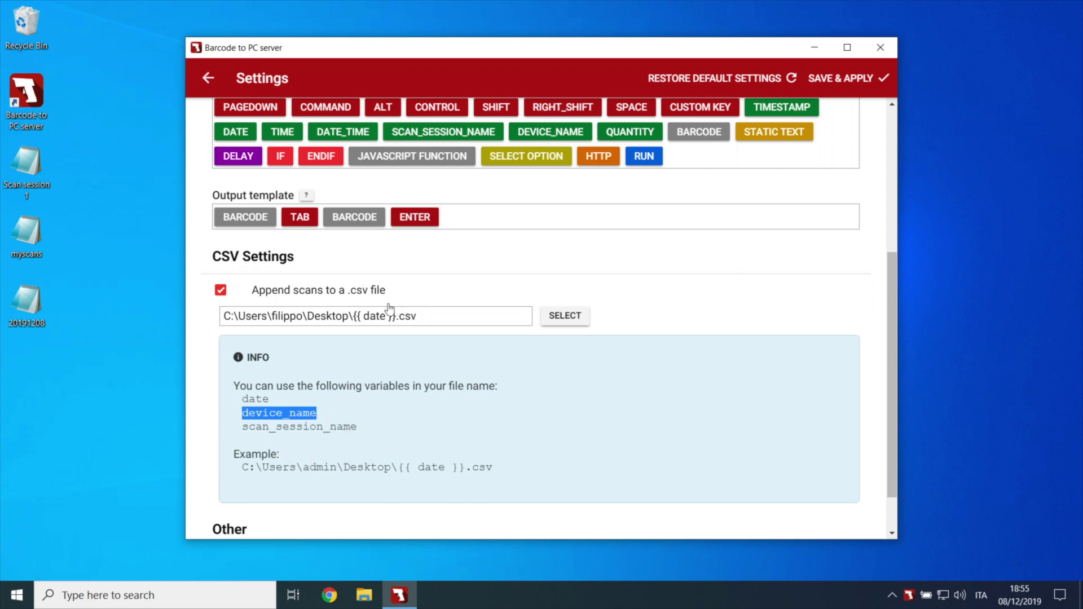
{"action": "double_click", "coordinate": [375, 316]}
{"action": "right_click", "coordinate": [377, 312]}
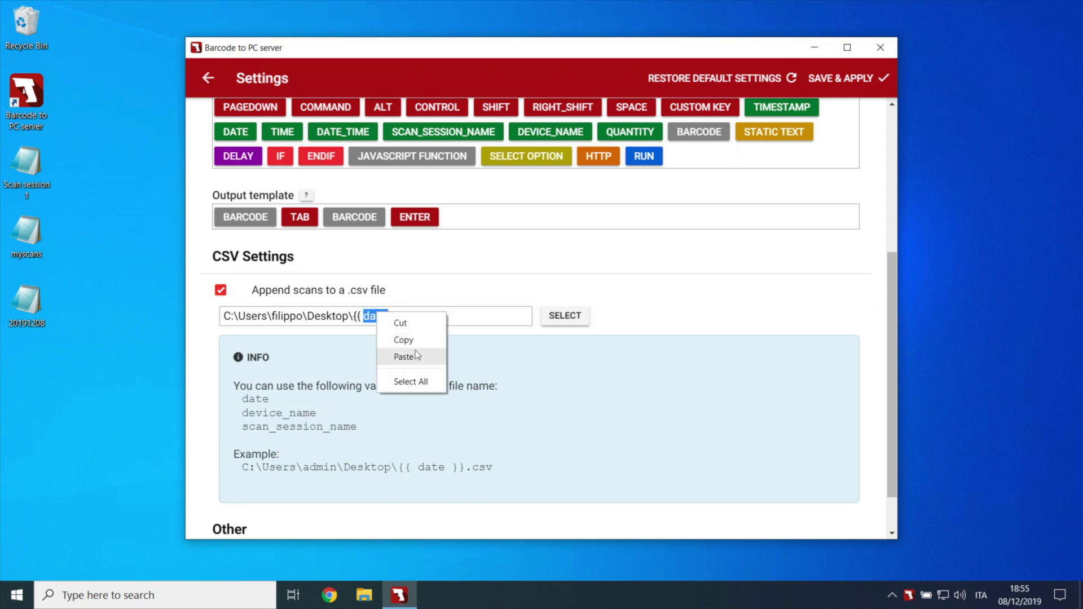
{"action": "left_click", "coordinate": [405, 356]}
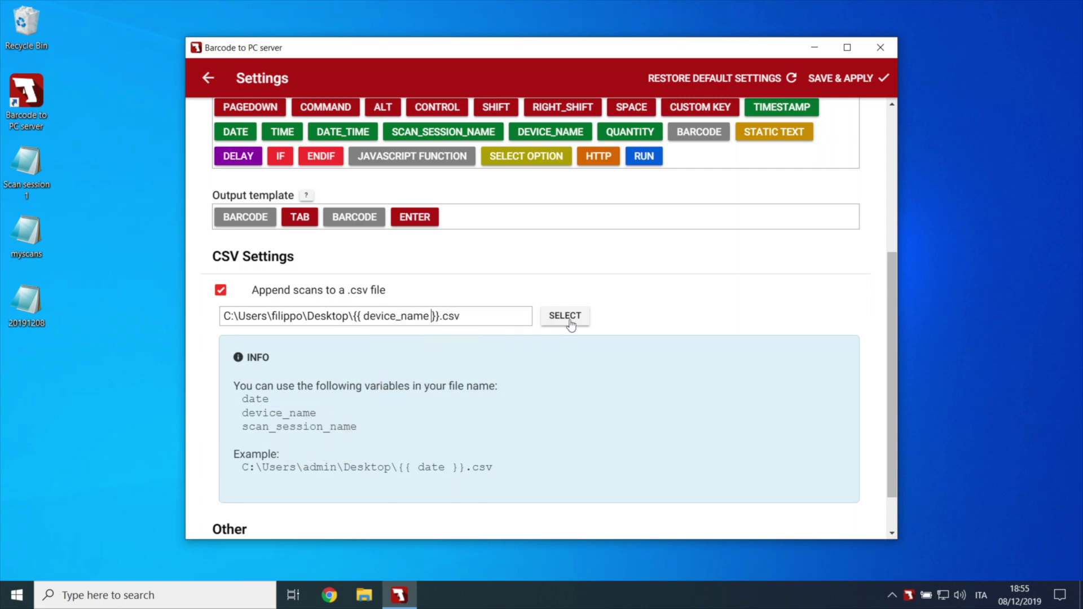
{"action": "left_click", "coordinate": [840, 89]}
Append DEVICE_NAME to the end of the output template with Skip output turned on
{"action": "left_click_drag", "start_coordinate": [560, 135], "coordinate": [539, 219]}
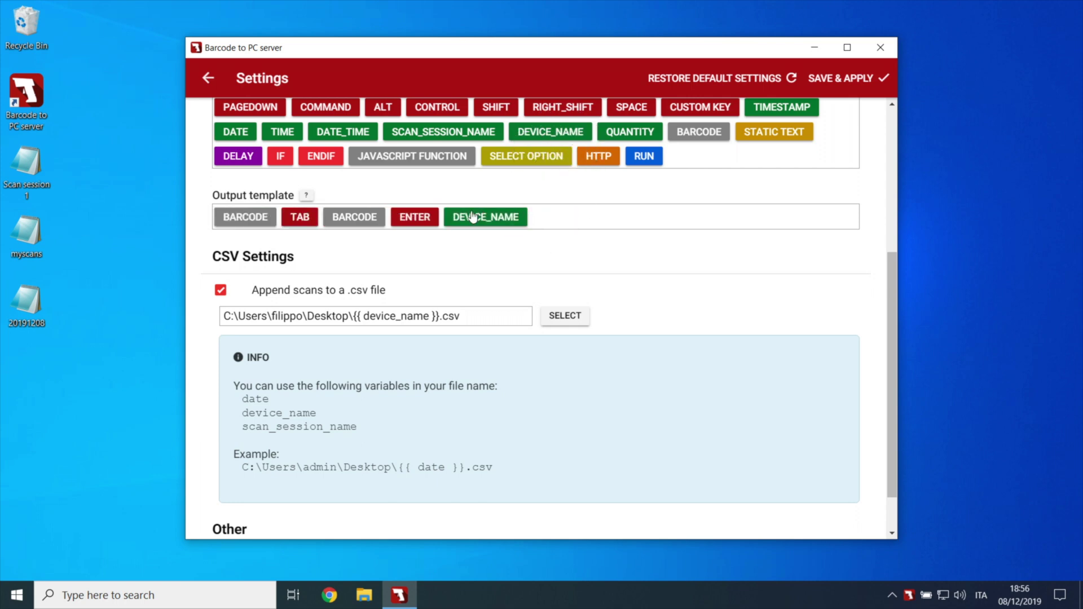
{"action": "left_click", "coordinate": [473, 218]}
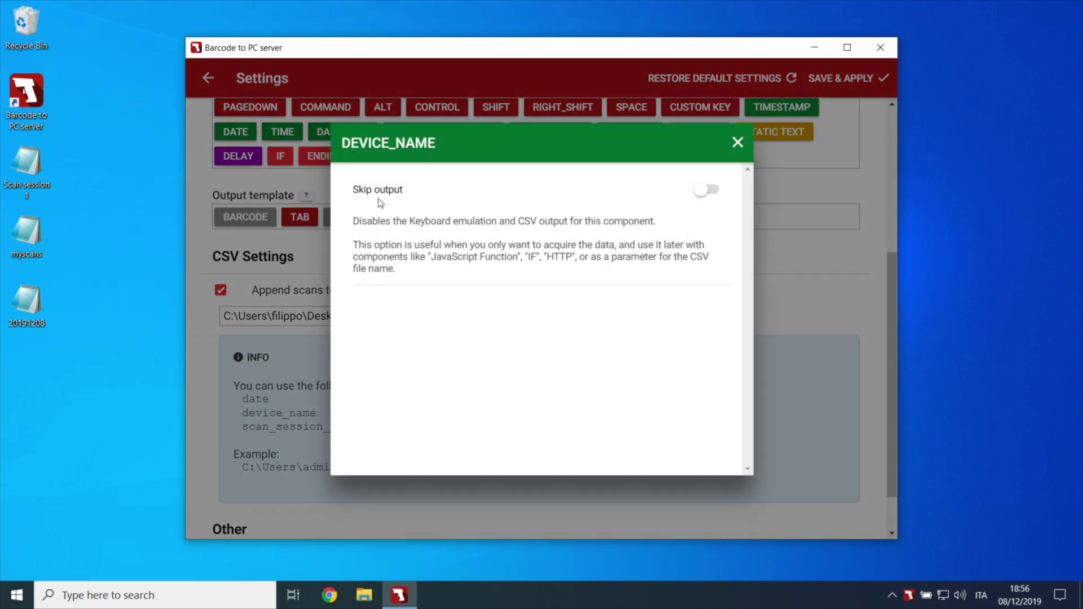
{"action": "left_click", "coordinate": [709, 194]}
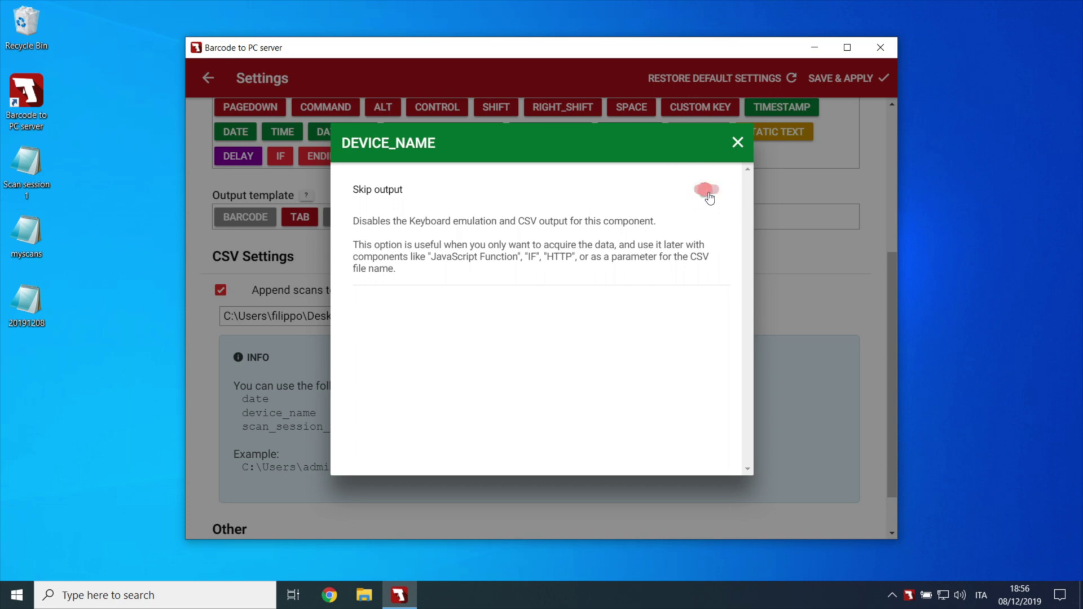
{"action": "left_click", "coordinate": [737, 142]}
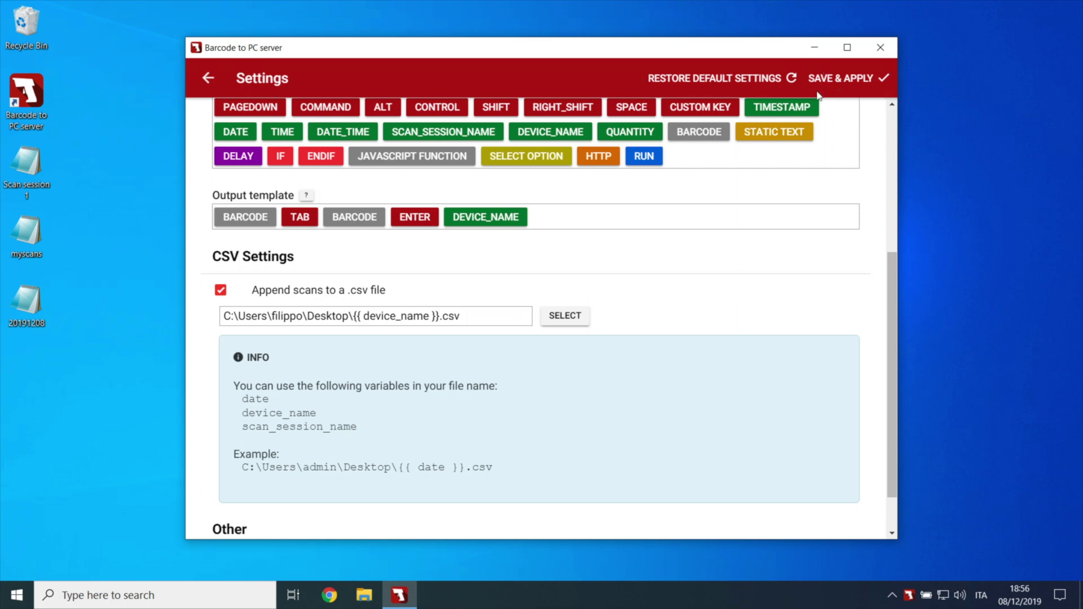
{"action": "left_click", "coordinate": [208, 78]}
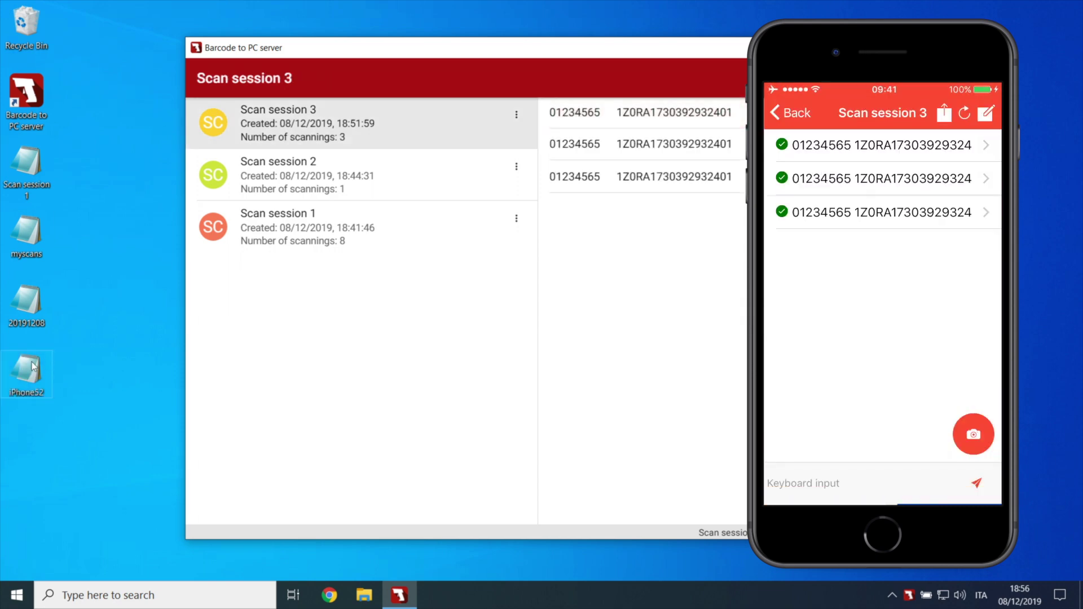
Open the iPhone52 CSV file in Notepad to confirm the 01234565 scan line, then close it
{"action": "left_click", "coordinate": [15, 381]}
{"action": "double_click", "coordinate": [16, 381]}
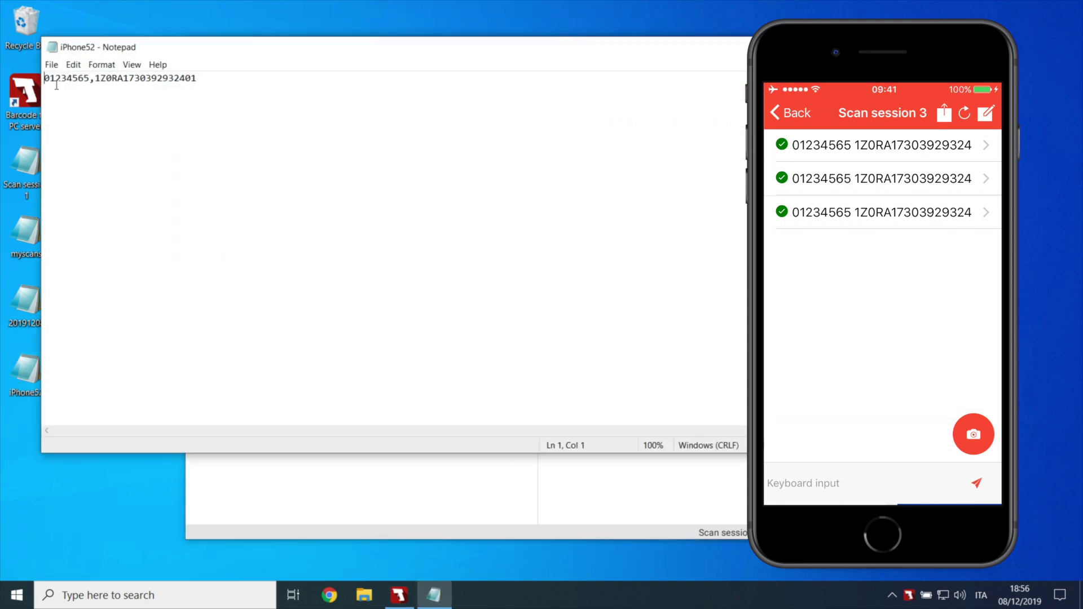
{"action": "key", "text": "alt+F4"}
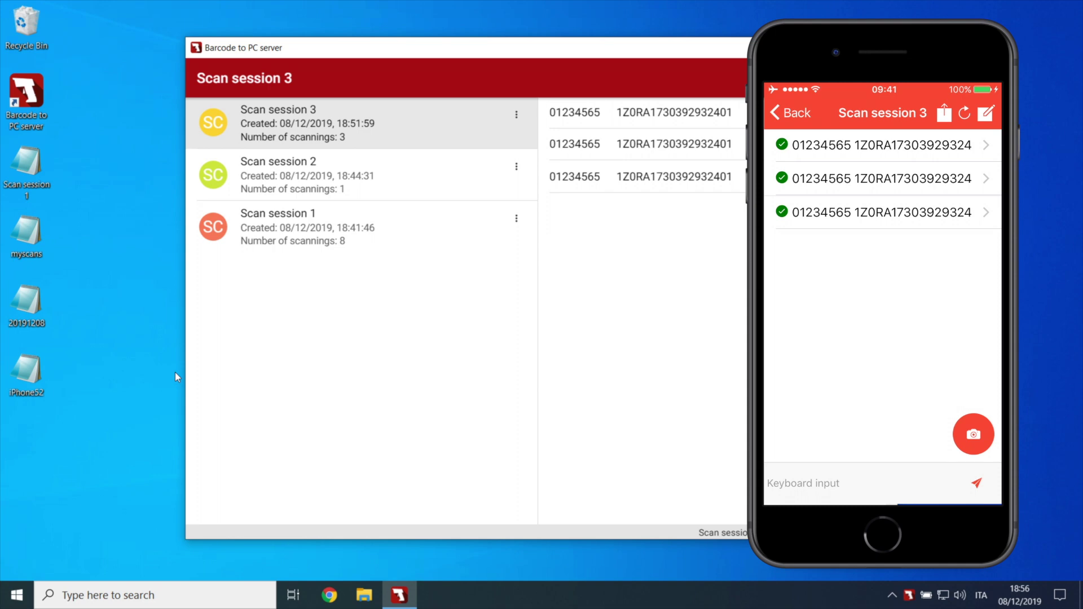